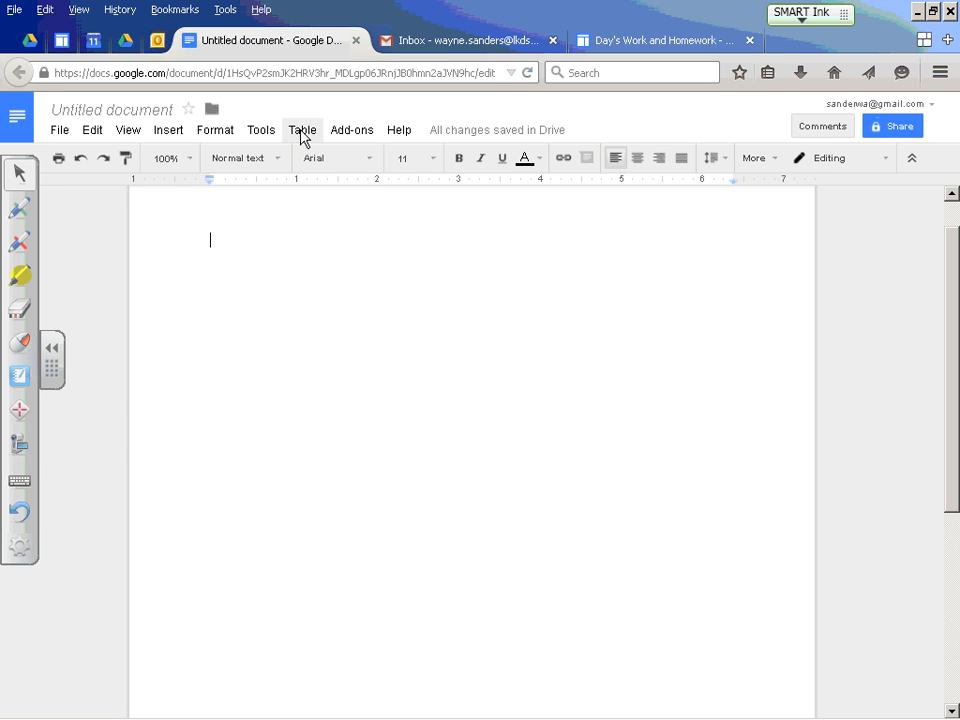
Step: Enter the formula CCl4 with the 4 as a subscript, and start a new line below it
type("CCl")
key("ctrl+period")
type("l4")
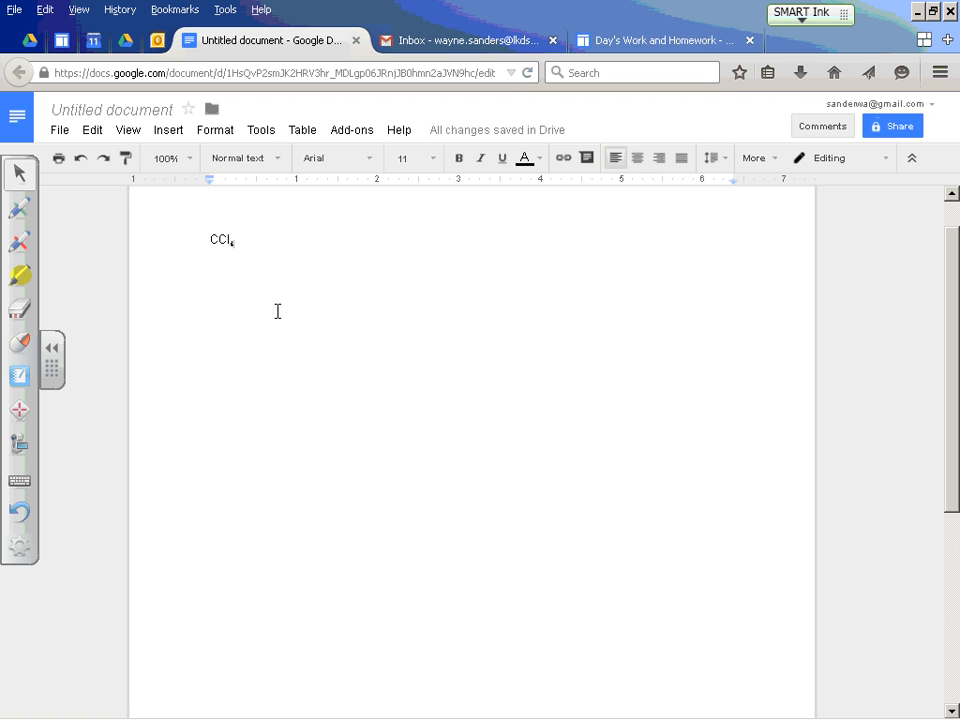
key("Return")
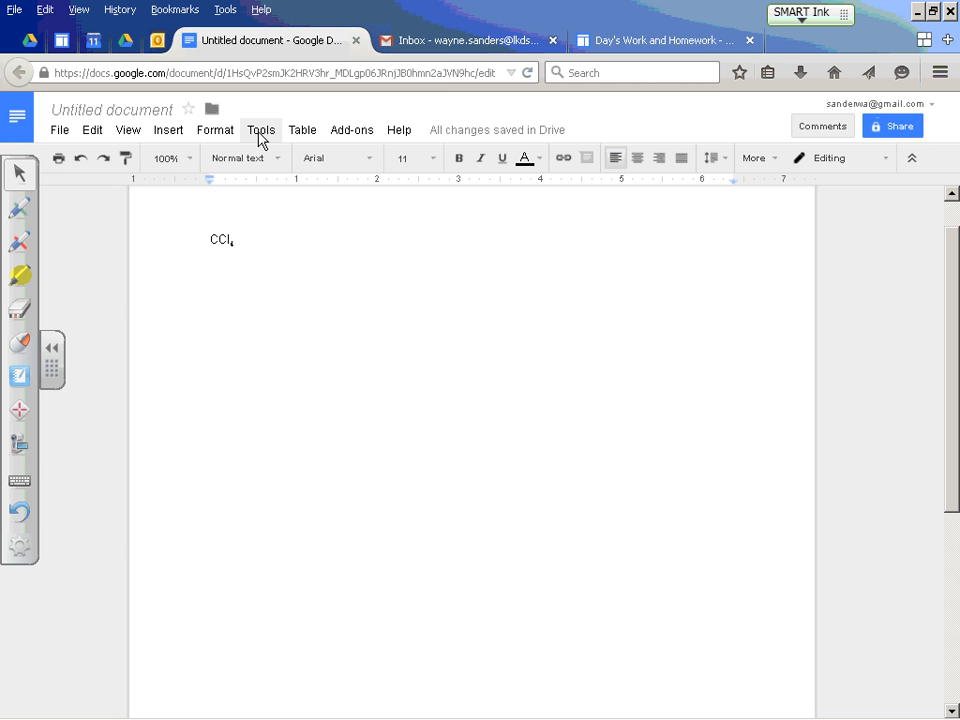
Step: Insert a new drawing and use Scribble to sketch a central C with single-bond lines above, below and on both sides
left_click(170, 131)
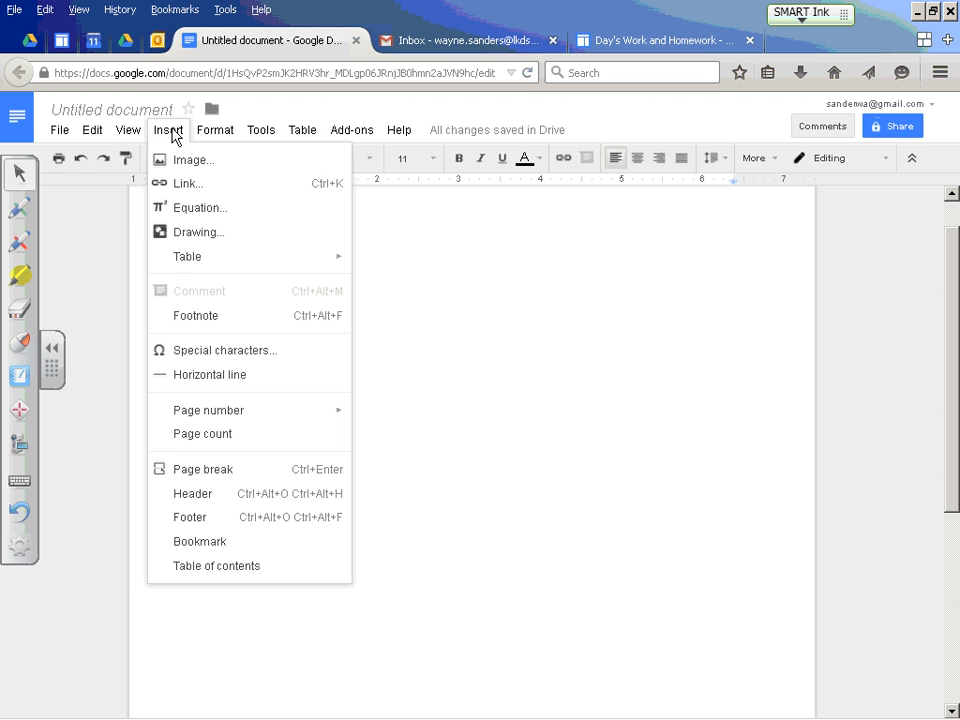
left_click(207, 236)
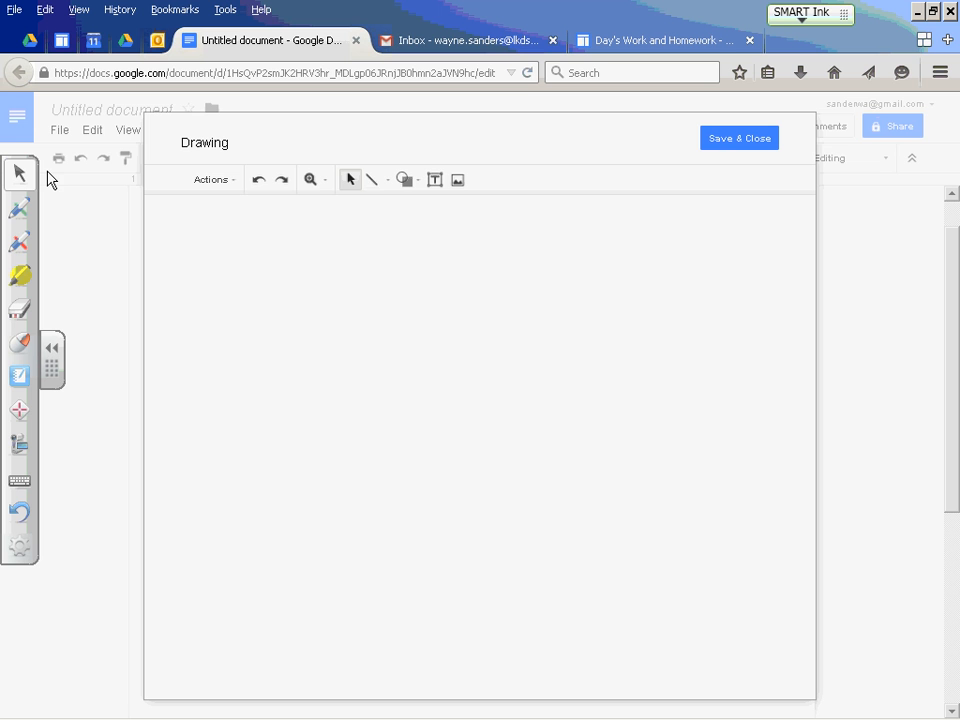
left_click(388, 186)
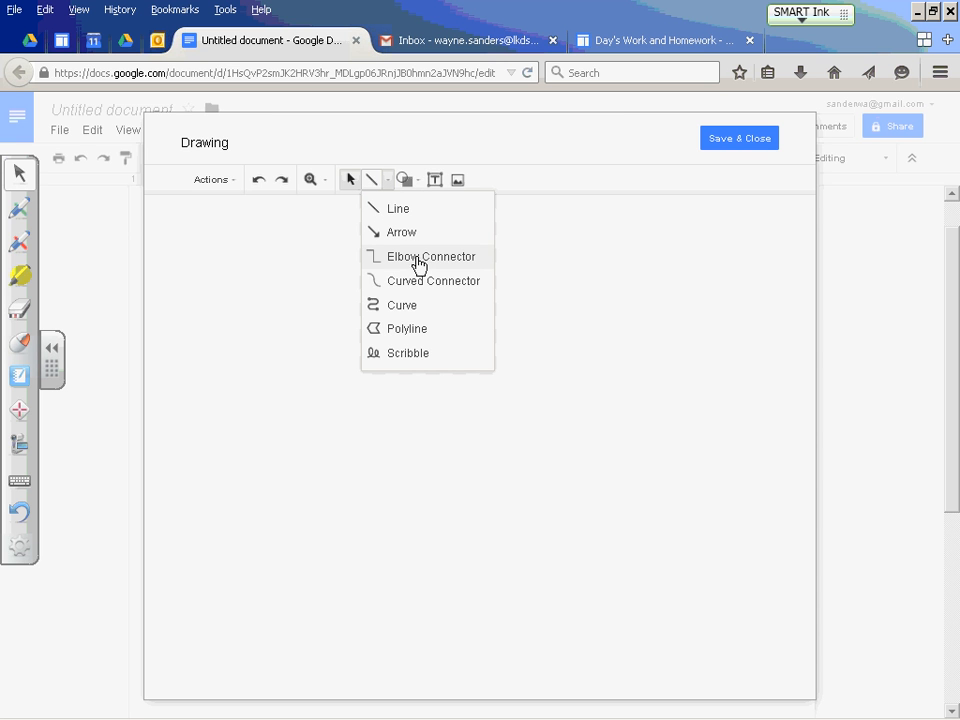
left_click(408, 354)
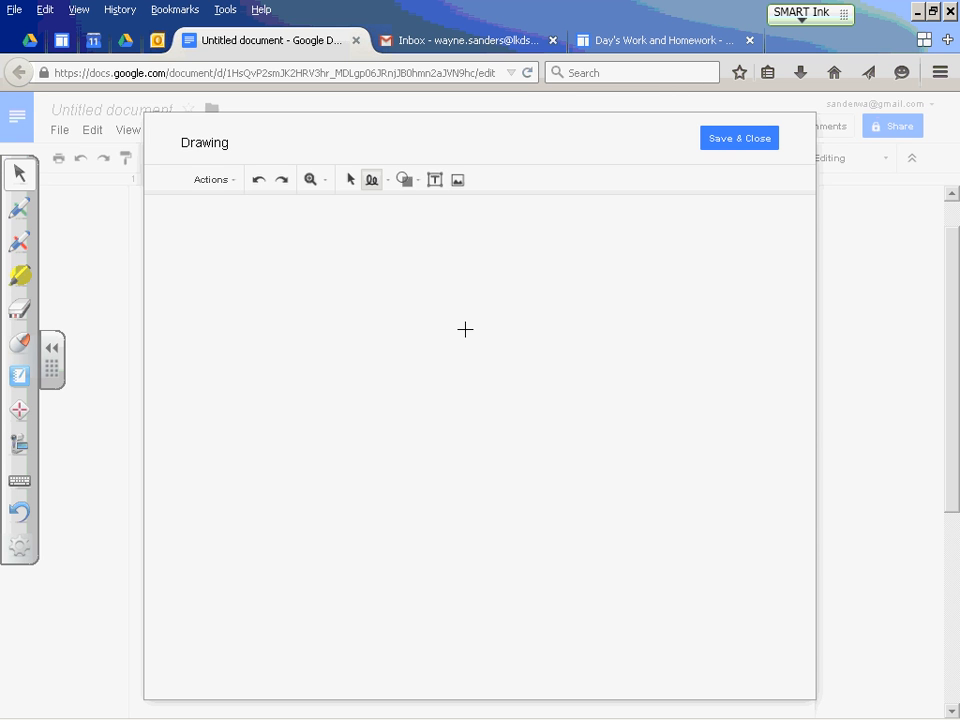
left_click_drag(463, 336, 477, 368)
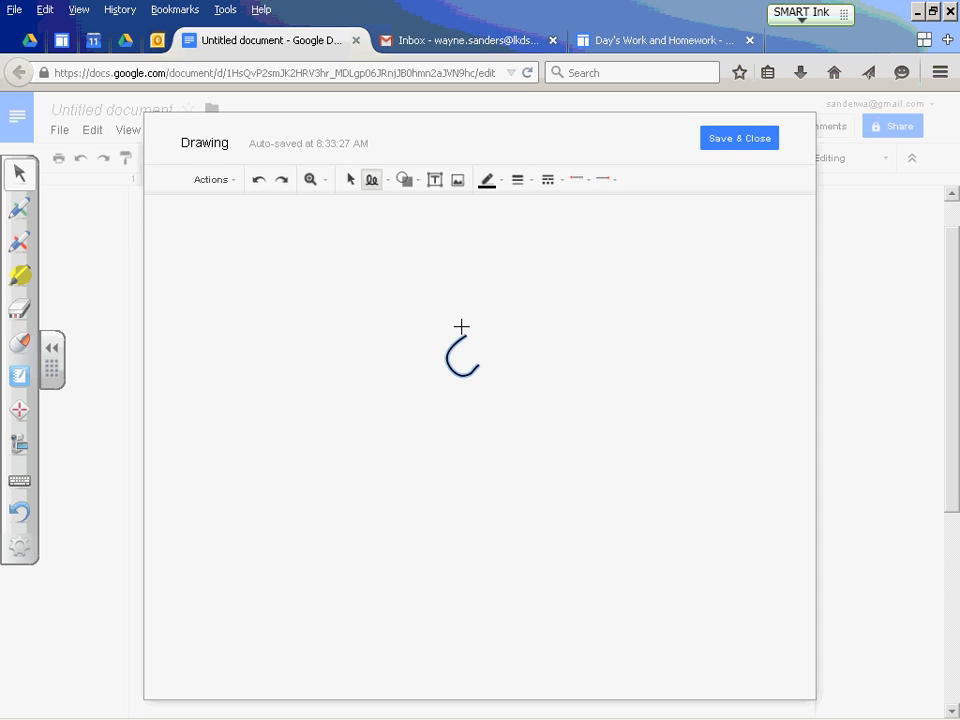
left_click_drag(461, 326, 462, 302)
left_click_drag(493, 350, 506, 350)
left_click_drag(466, 398, 469, 436)
left_click_drag(410, 356, 434, 356)
Step: Scribble Cl at the outer end of each of the four bonds around the central C
mouse_move(462, 269)
left_mouse_down()
mouse_move(467, 288)
mouse_move(481, 291)
left_mouse_up()
mouse_move(531, 348)
left_mouse_down()
mouse_move(538, 368)
mouse_move(554, 370)
left_mouse_up()
left_click_drag(477, 455, 479, 473)
left_click_drag(495, 447, 496, 466)
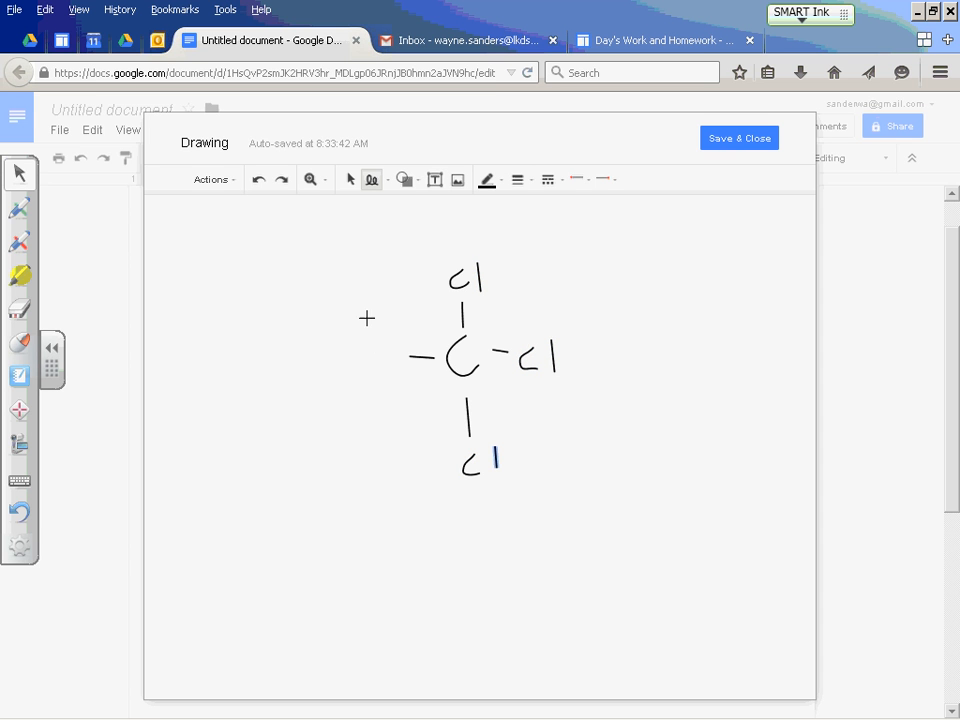
left_click_drag(389, 344, 388, 374)
left_click_drag(404, 341, 406, 369)
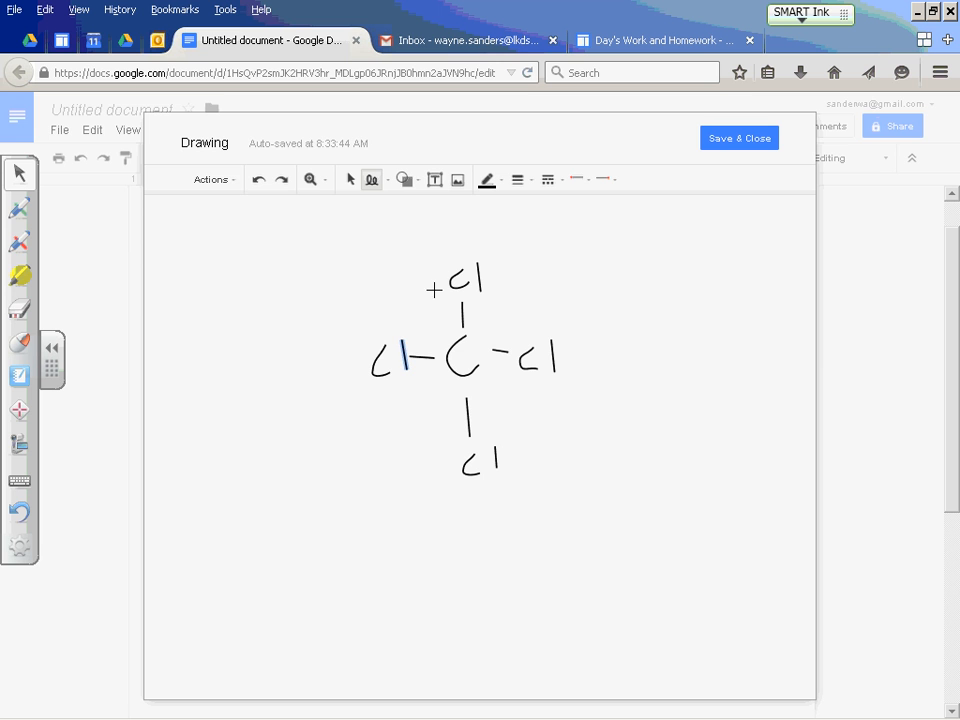
Step: Scribble three lone pairs of short electron marks around each of the four Cl atoms
left_click_drag(436, 287, 434, 298)
mouse_move(440, 261)
left_mouse_down()
mouse_move(439, 271)
mouse_move(472, 254)
mouse_move(503, 272)
mouse_move(506, 297)
left_mouse_up()
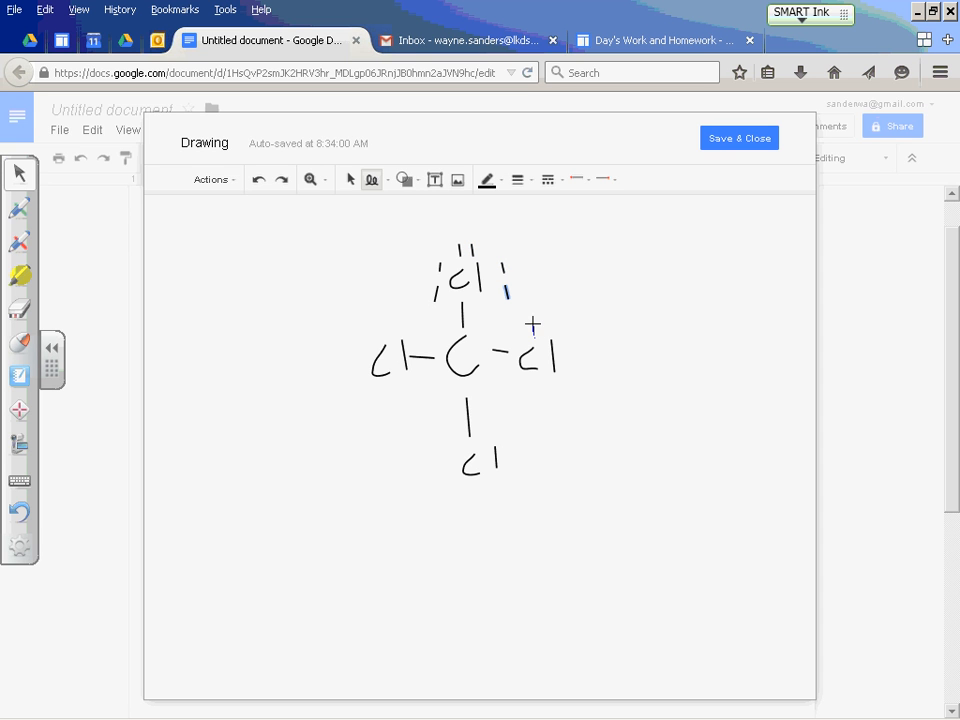
mouse_move(533, 326)
left_mouse_down()
mouse_move(533, 336)
mouse_move(549, 333)
mouse_move(574, 351)
mouse_move(580, 368)
mouse_move(566, 391)
mouse_move(534, 396)
left_mouse_up()
left_click_drag(511, 439, 510, 488)
mouse_move(447, 464)
left_mouse_down()
mouse_move(440, 469)
mouse_move(450, 453)
left_mouse_up()
mouse_move(401, 381)
left_mouse_down()
mouse_move(408, 394)
mouse_move(388, 392)
left_mouse_up()
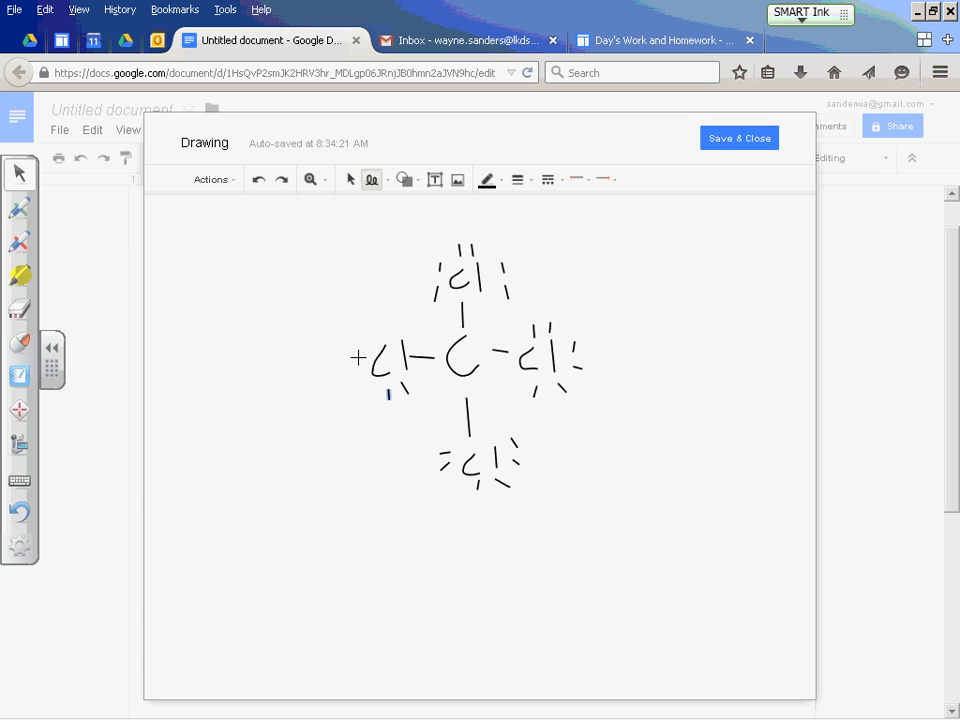
left_click_drag(360, 334, 360, 380)
left_click_drag(377, 318, 398, 324)
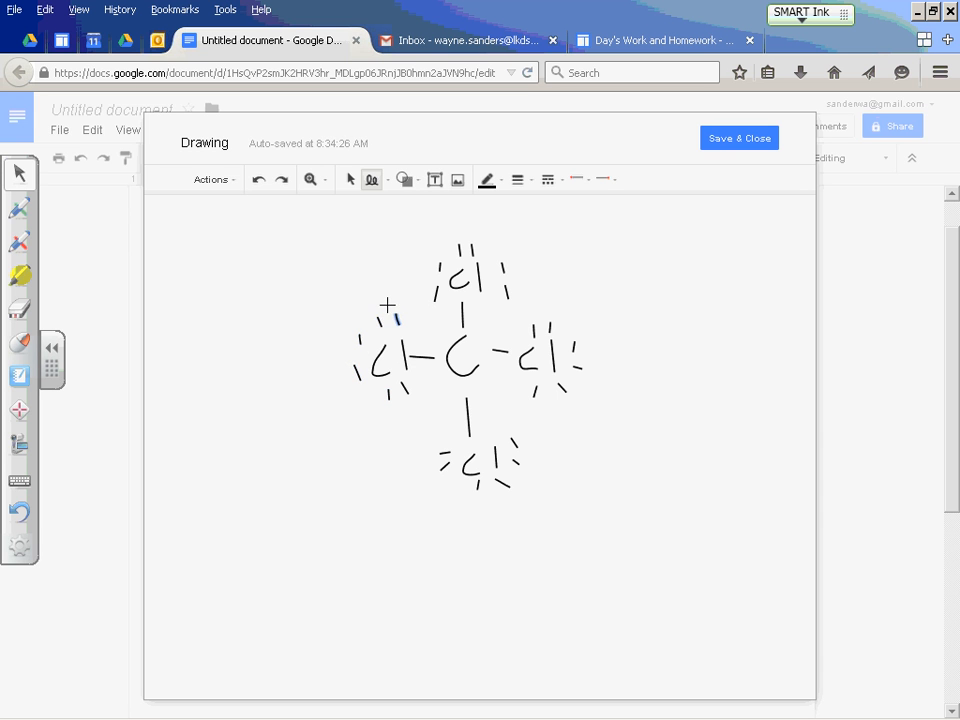
Step: Save the drawing into the document, shrink it to about 1 inch wide, and start a new line below it
left_click(731, 145)
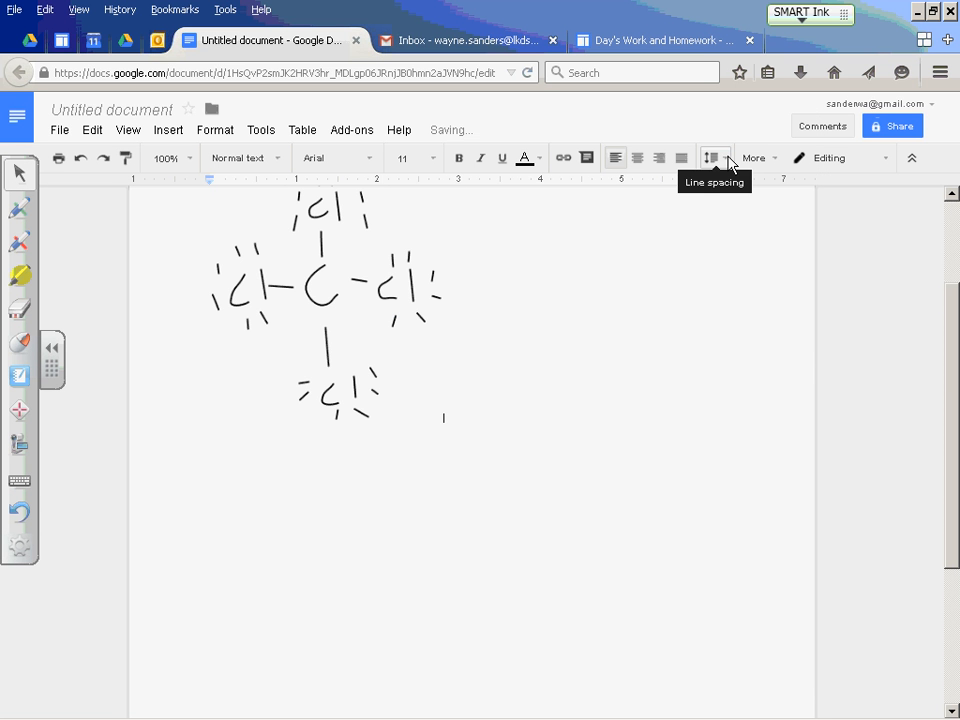
left_click(390, 293)
mouse_move(441, 481)
left_mouse_down()
mouse_move(332, 313)
mouse_move(292, 275)
left_mouse_up()
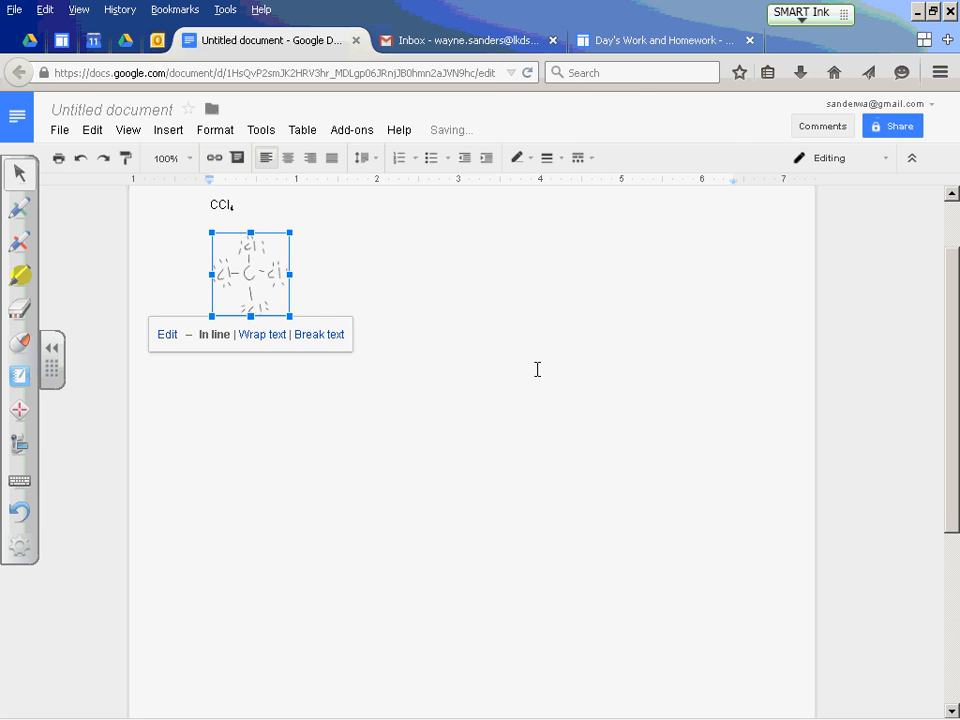
left_click(537, 369)
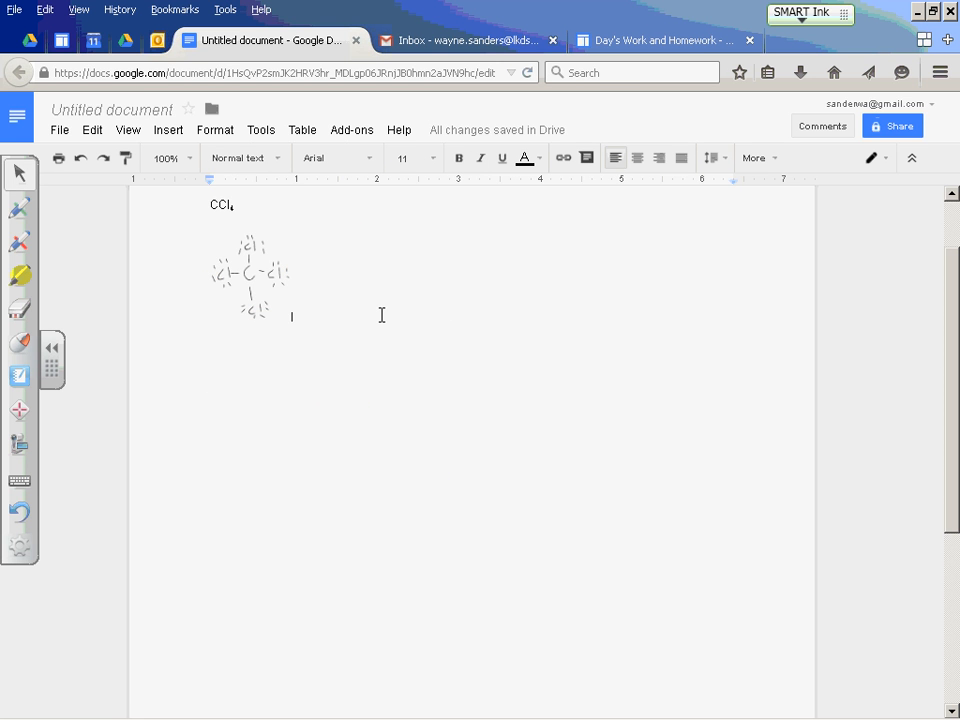
key("Return")
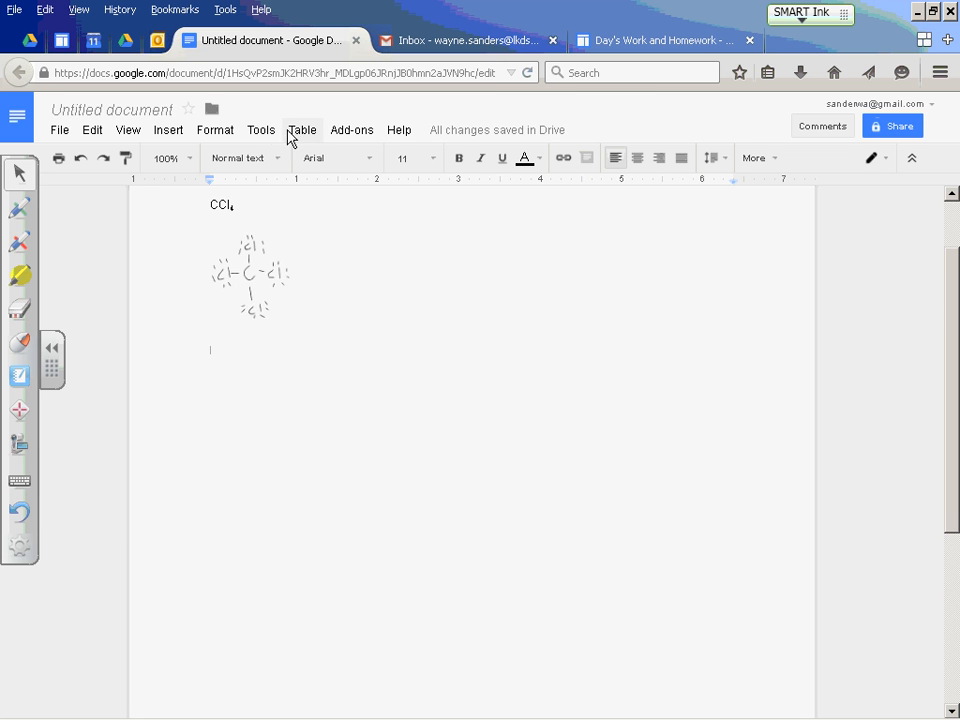
Step: Insert a second drawing and scribble a large C at the centre of its canvas
left_click(169, 136)
left_click(197, 238)
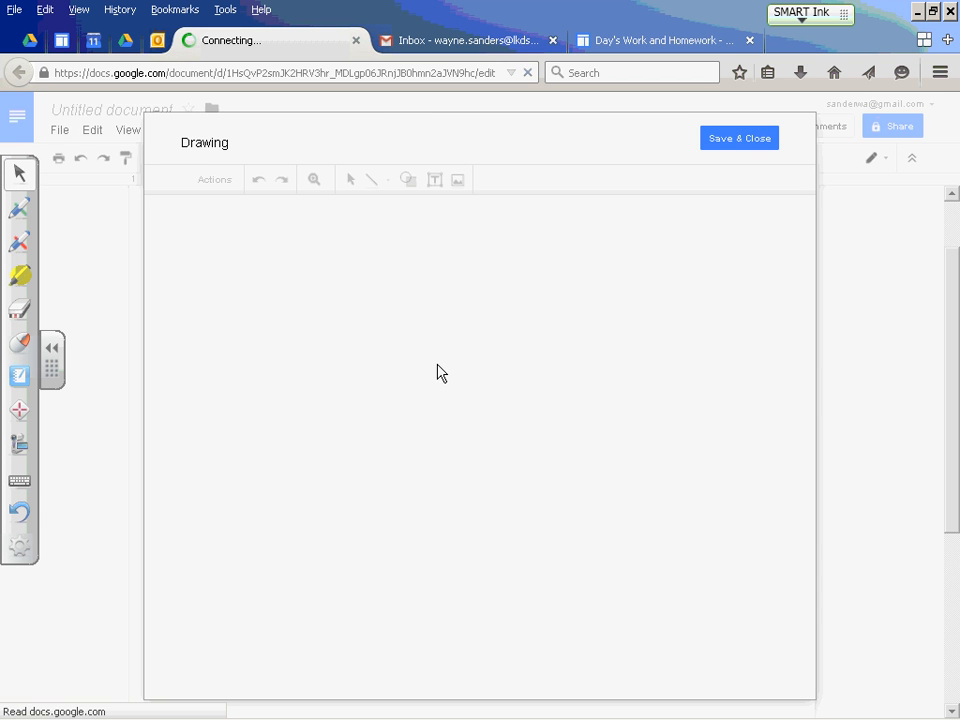
left_click(388, 183)
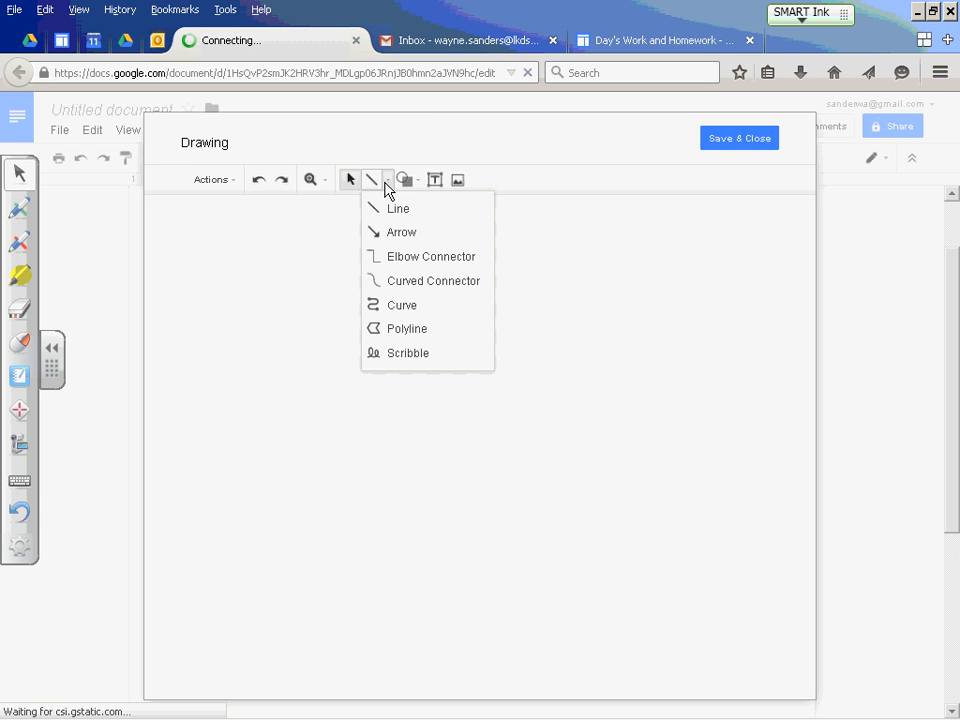
left_click(401, 356)
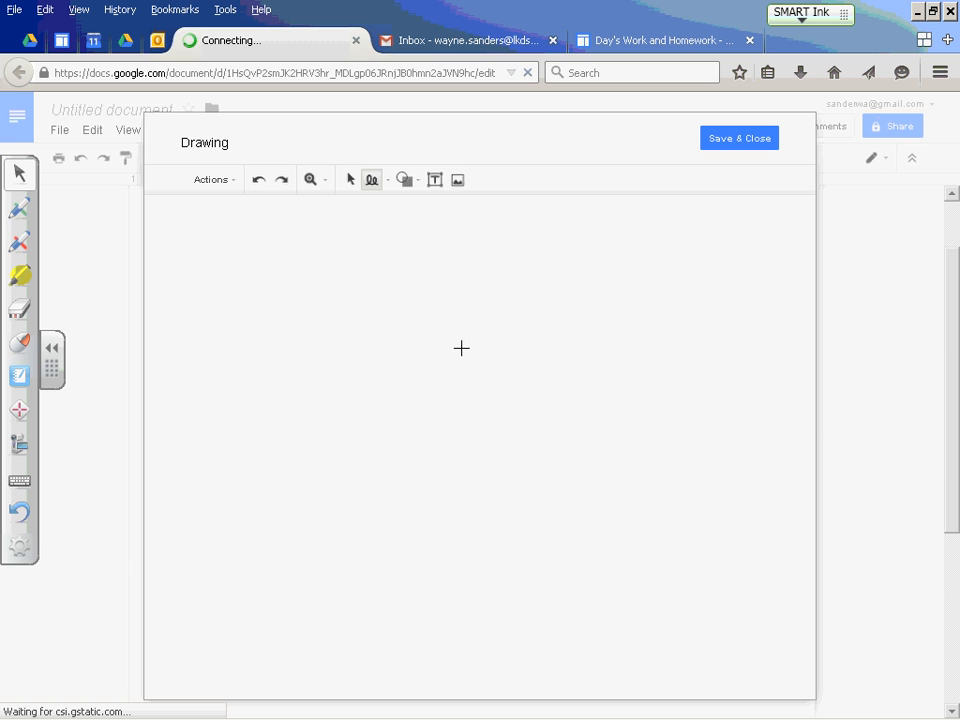
left_click_drag(465, 347, 447, 342)
left_click_drag(447, 378, 470, 378)
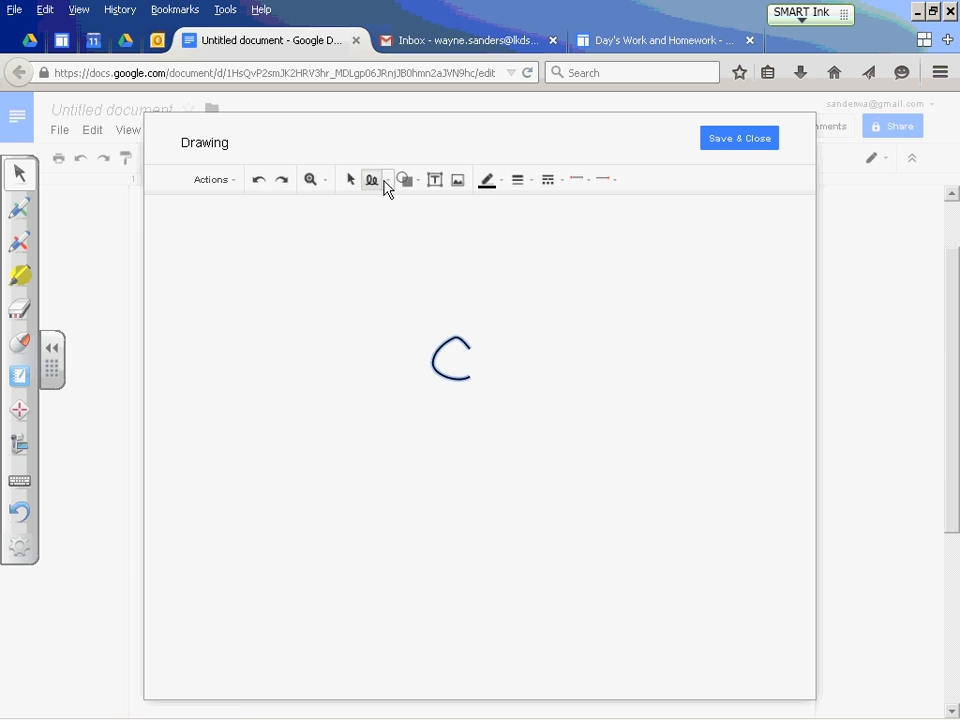
Step: Draw four straight bond lines with the Line tool above, below and on both sides of the C
left_click(386, 182)
left_click(388, 212)
left_click_drag(453, 292, 453, 293)
left_click_drag(484, 358, 513, 358)
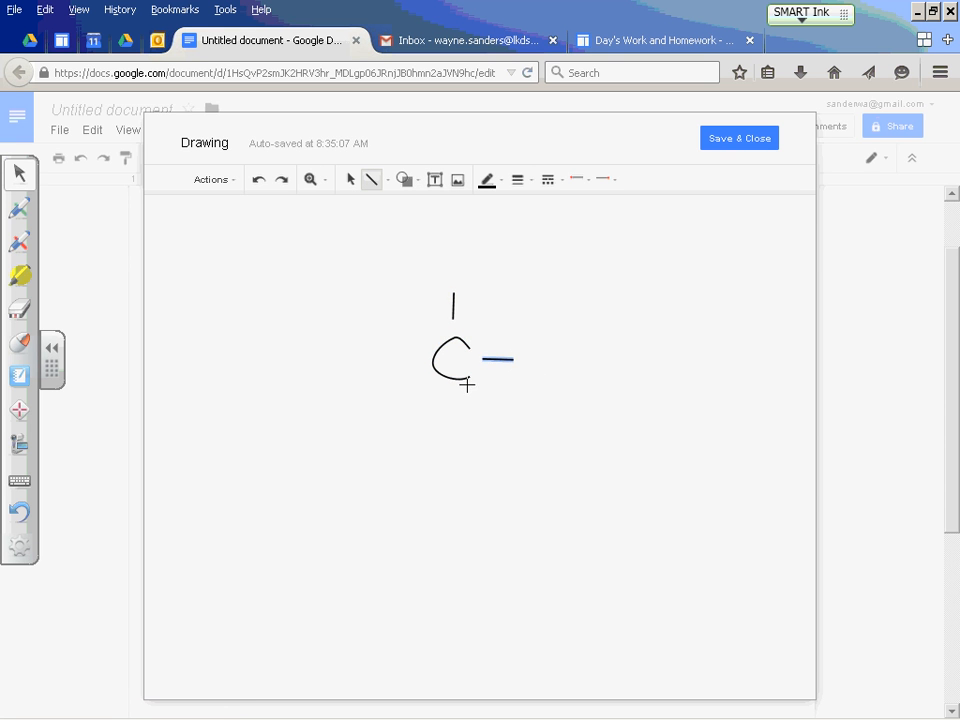
left_click_drag(446, 409, 450, 415)
left_click_drag(395, 353, 389, 355)
Step: Add a text box reading Cl, narrow it to fit the text, and place it just above the upper bond line
left_click(436, 181)
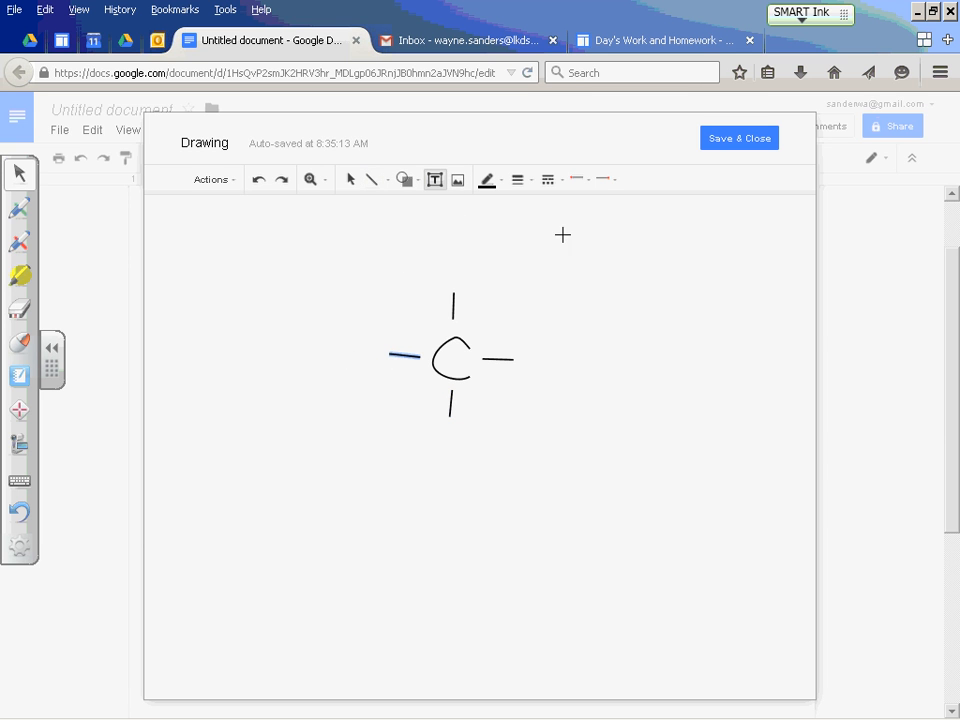
left_click(617, 267)
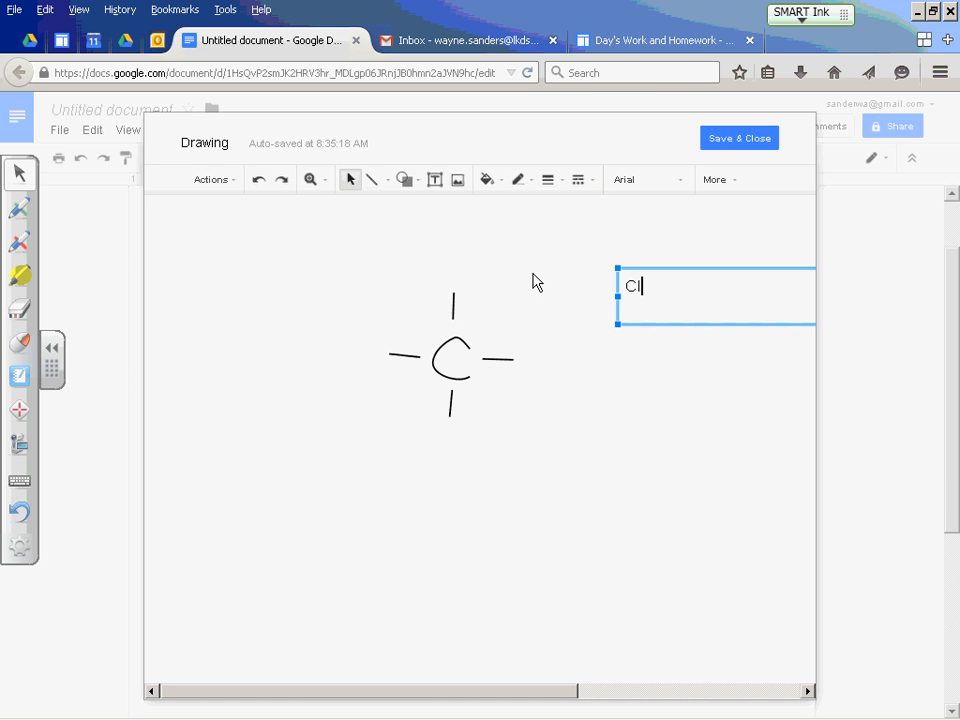
left_click(687, 372)
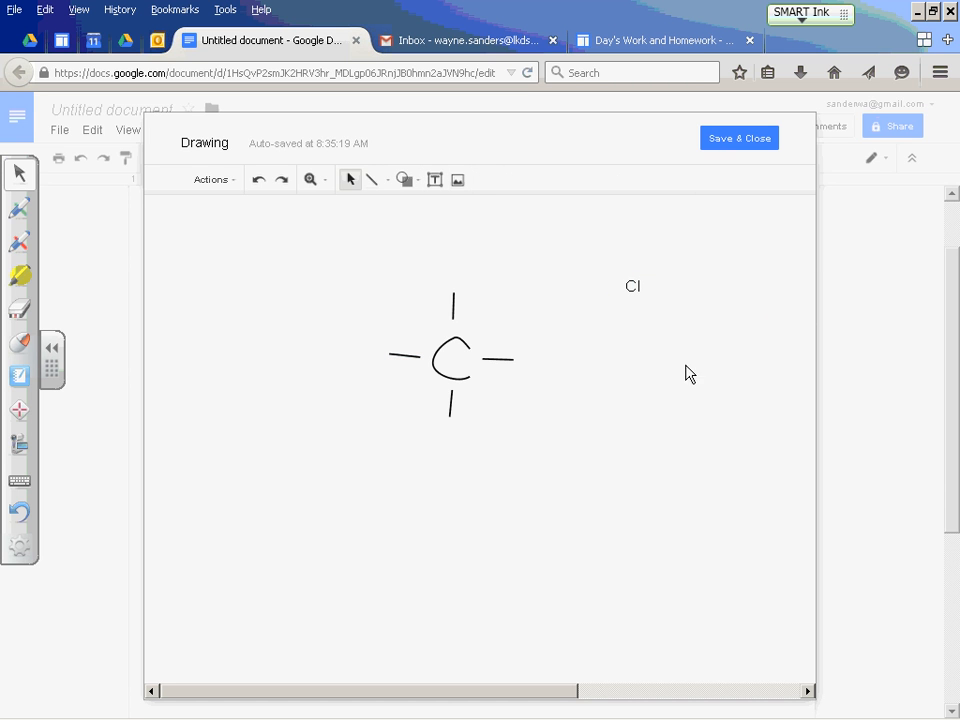
left_click(632, 286)
left_click_drag(635, 325, 266, 284)
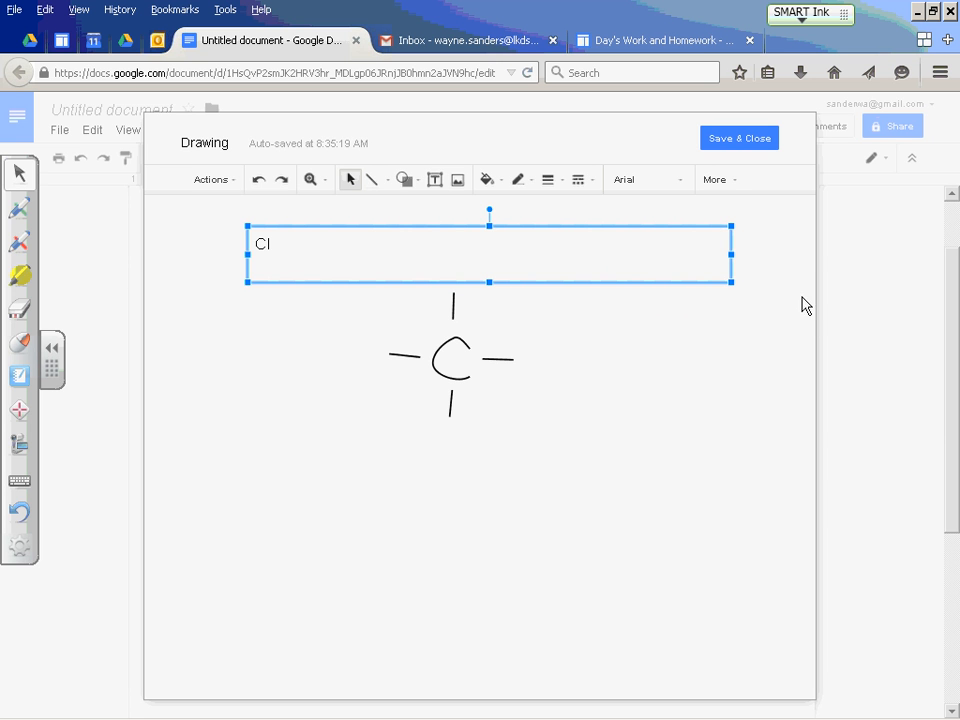
left_click_drag(731, 254, 466, 273)
left_click(488, 288)
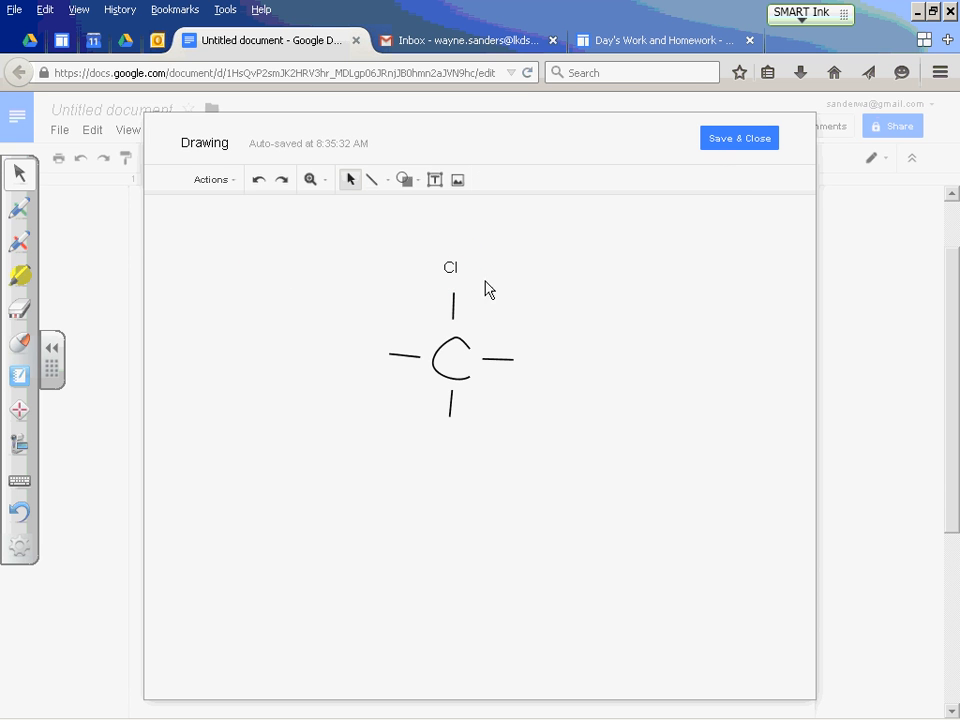
left_click(443, 265)
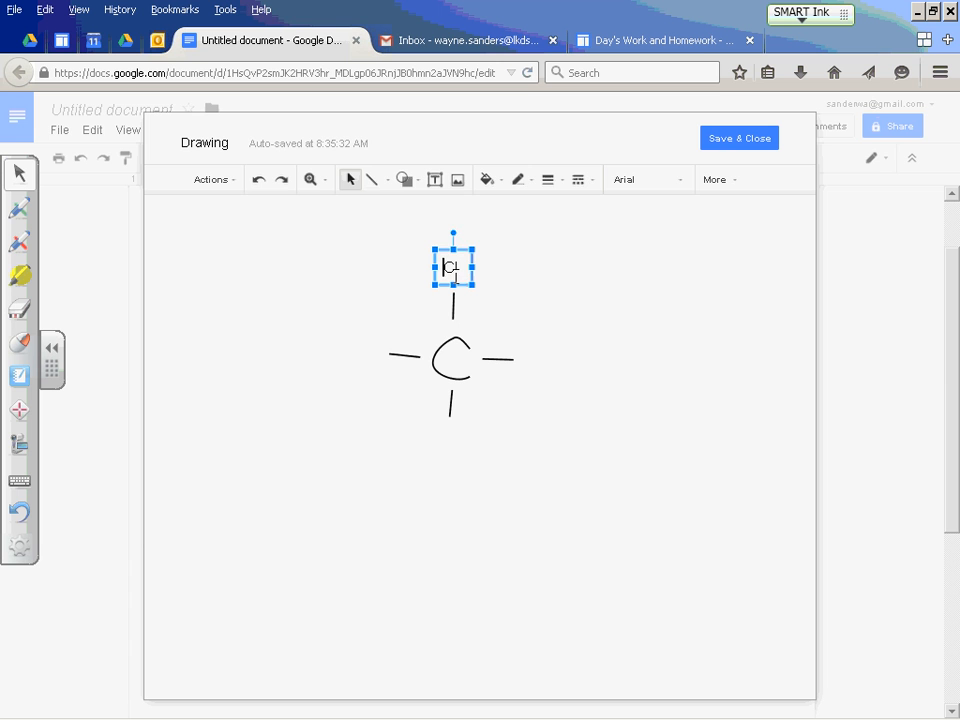
left_click(483, 286)
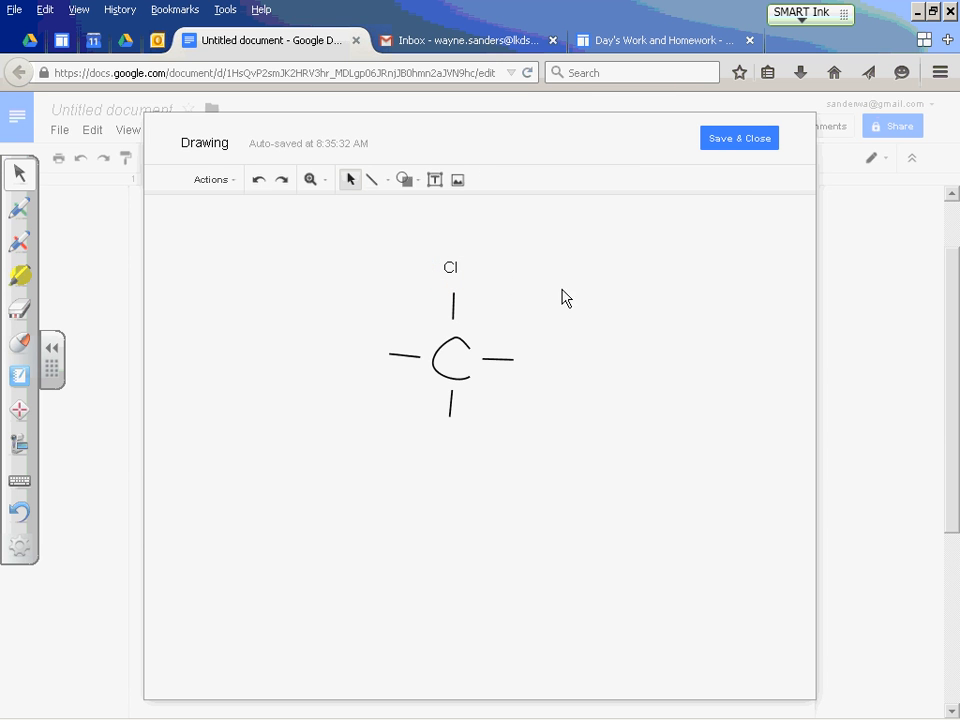
left_click(463, 264)
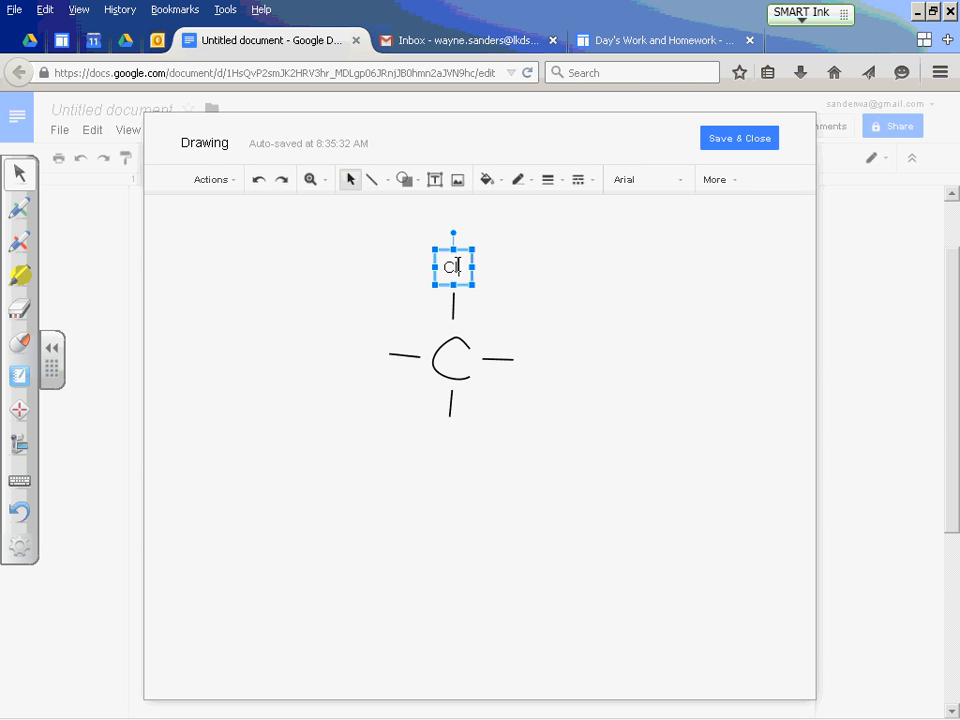
left_click(577, 305)
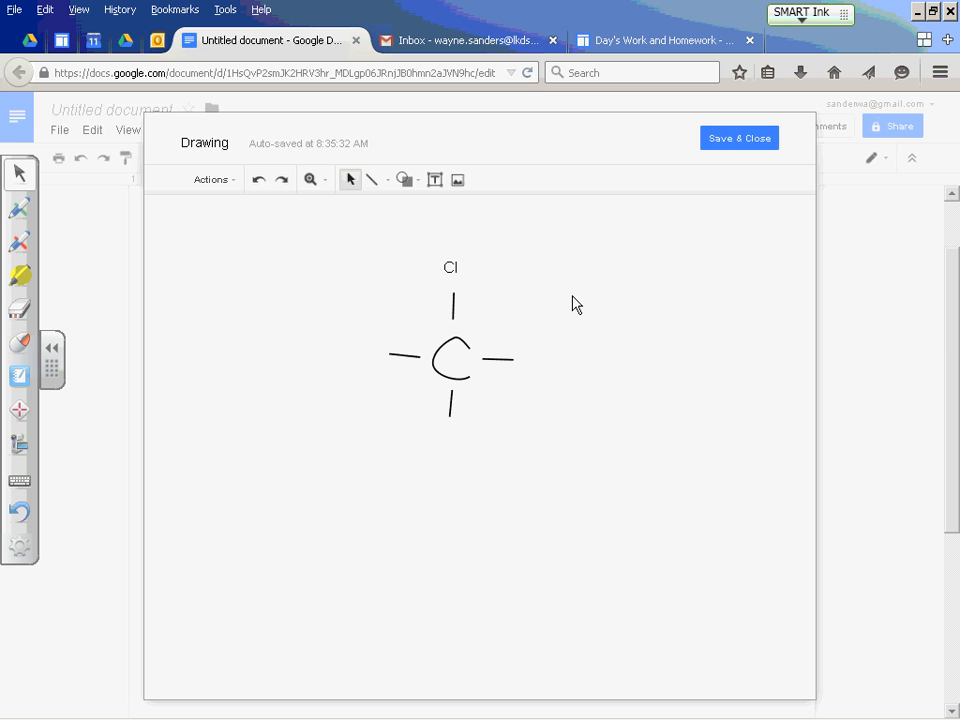
left_click(451, 265)
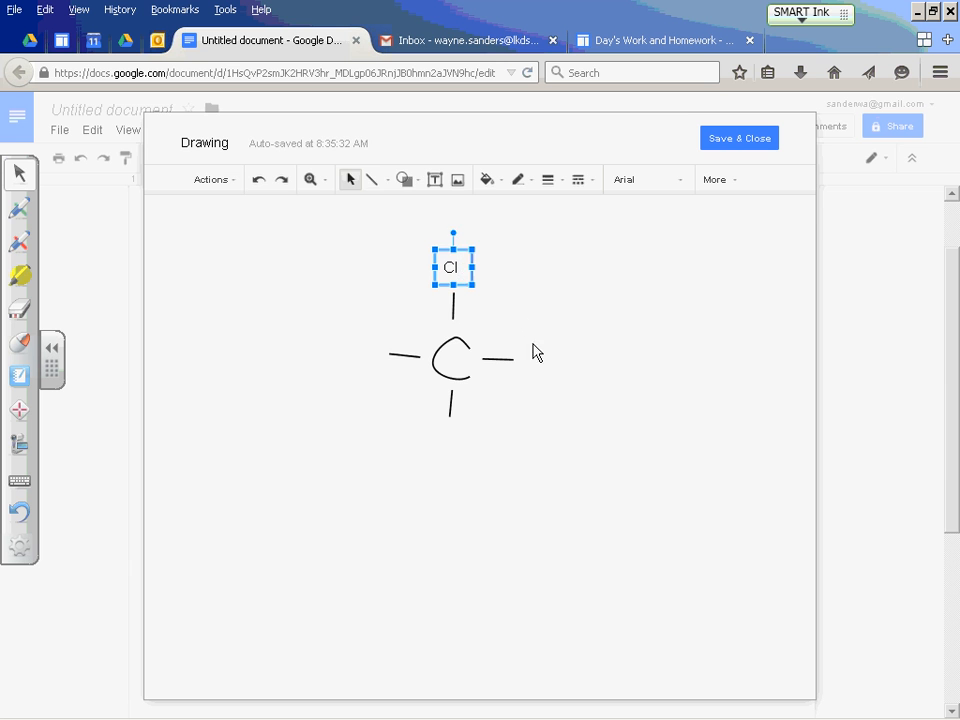
Step: Scribble Cl at the ends of the right, lower and left bonds of the second structure
left_click(392, 186)
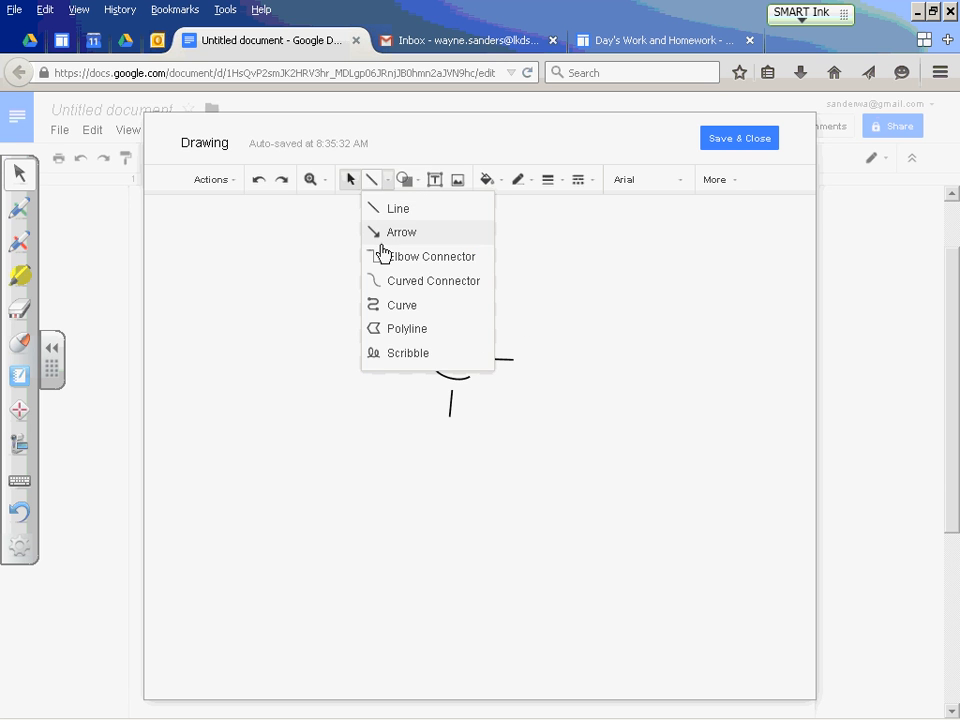
left_click(390, 350)
mouse_move(546, 352)
left_mouse_down()
mouse_move(538, 362)
mouse_move(557, 371)
left_mouse_up()
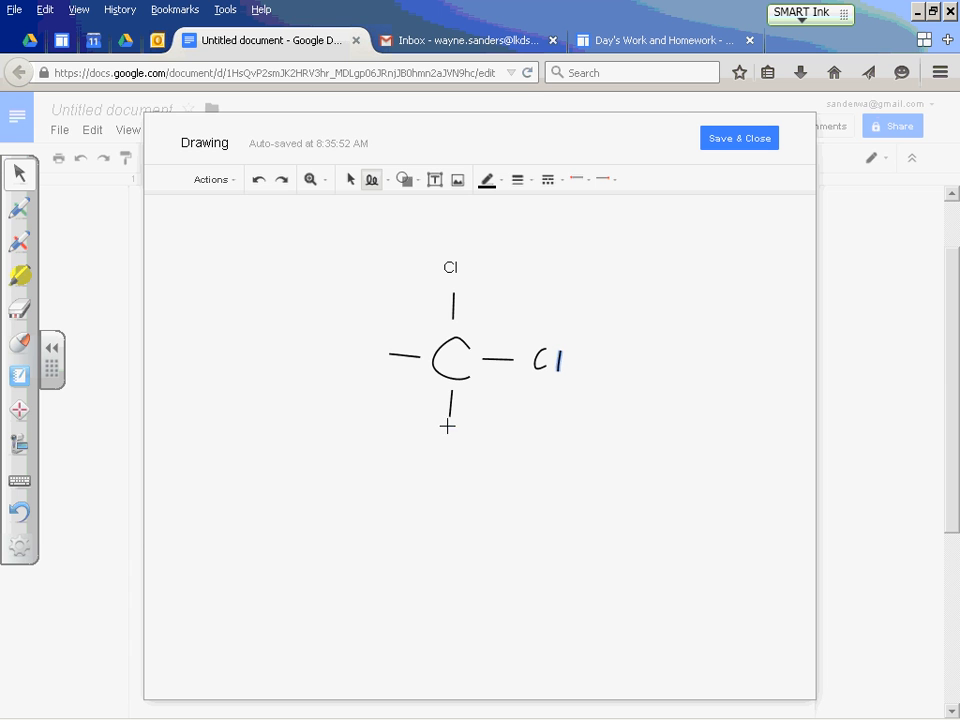
left_click_drag(452, 433, 469, 441)
left_click_drag(356, 365, 358, 365)
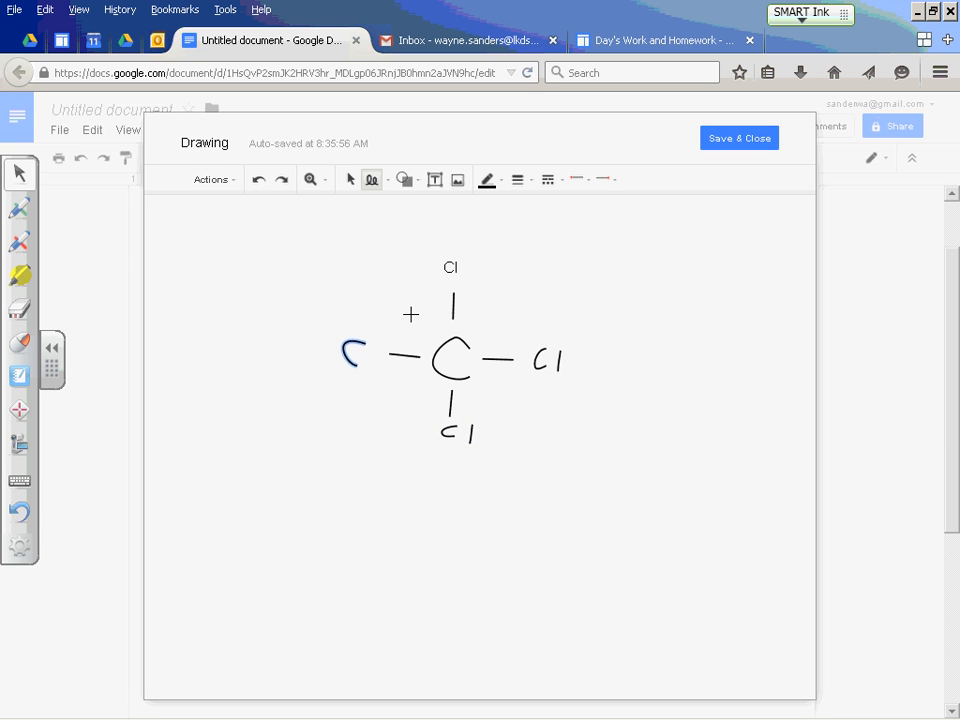
left_click_drag(376, 365, 380, 366)
Step: Draw a tiny circle shape as an electron dot just above the Cl text at the upper bond
left_click(404, 182)
mouse_move(440, 210)
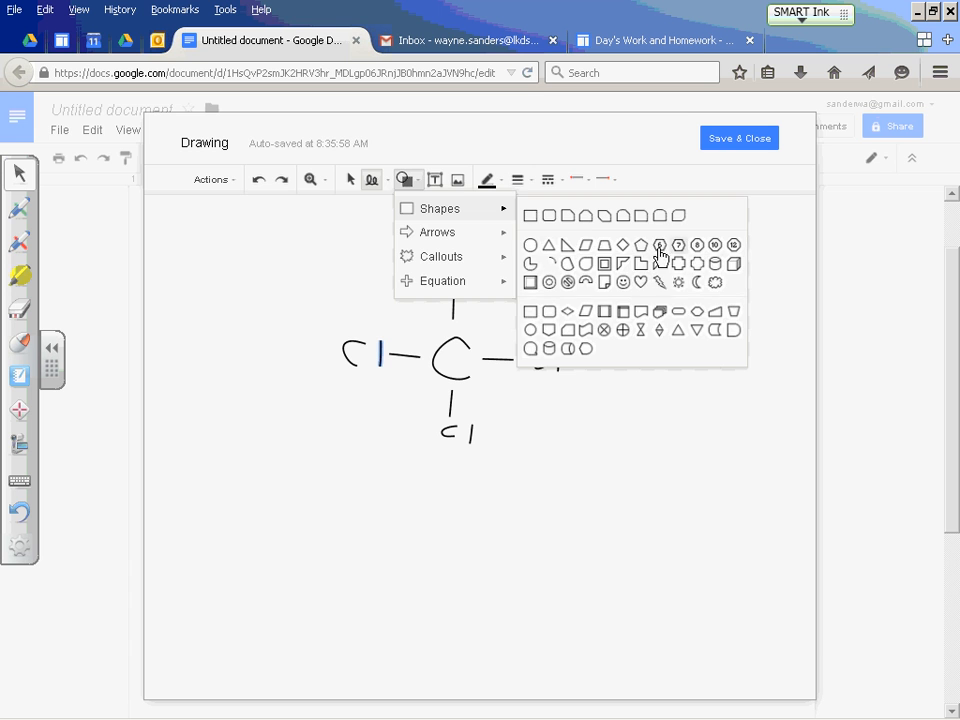
left_click(531, 244)
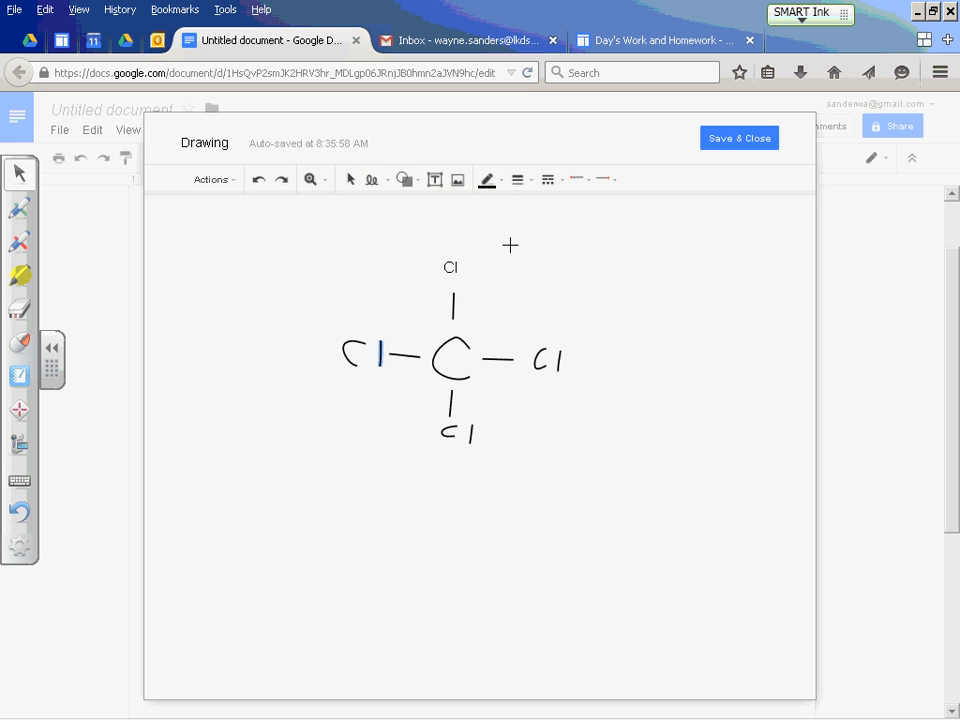
left_click(438, 241)
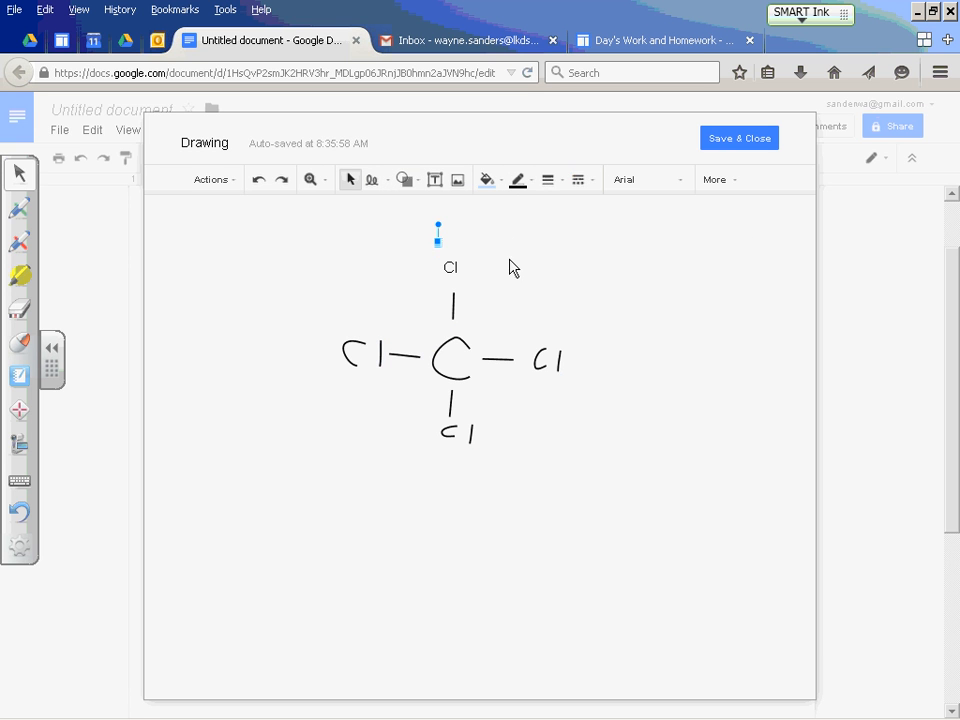
left_click(418, 240)
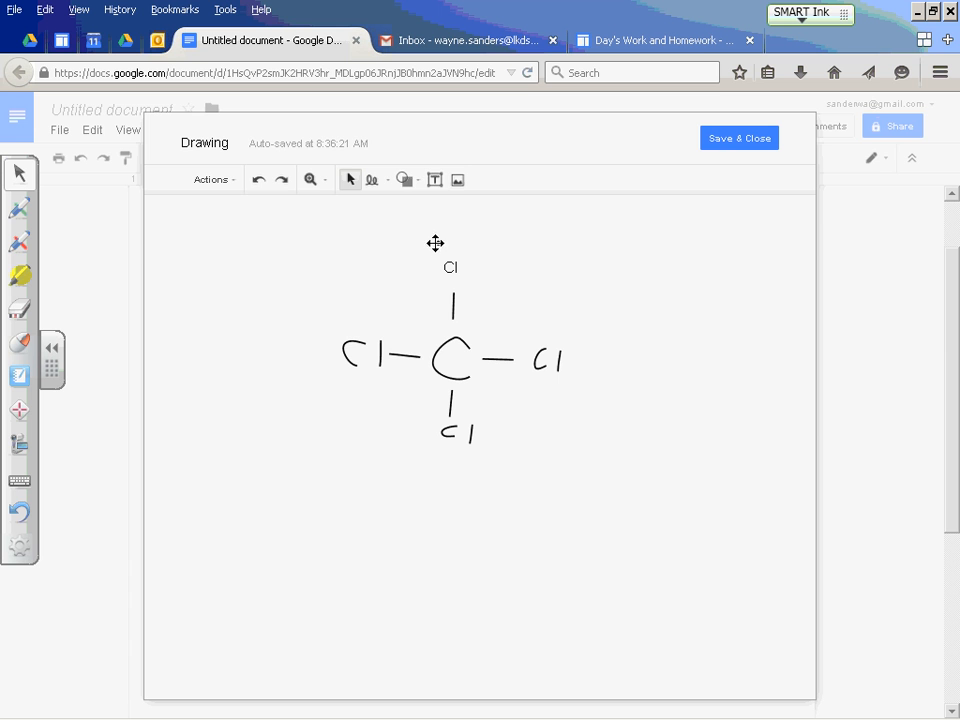
Step: Copy the electron dot and place the duplicate beside it as a pair, shifting the upper Cl text box slightly down
left_click(439, 244)
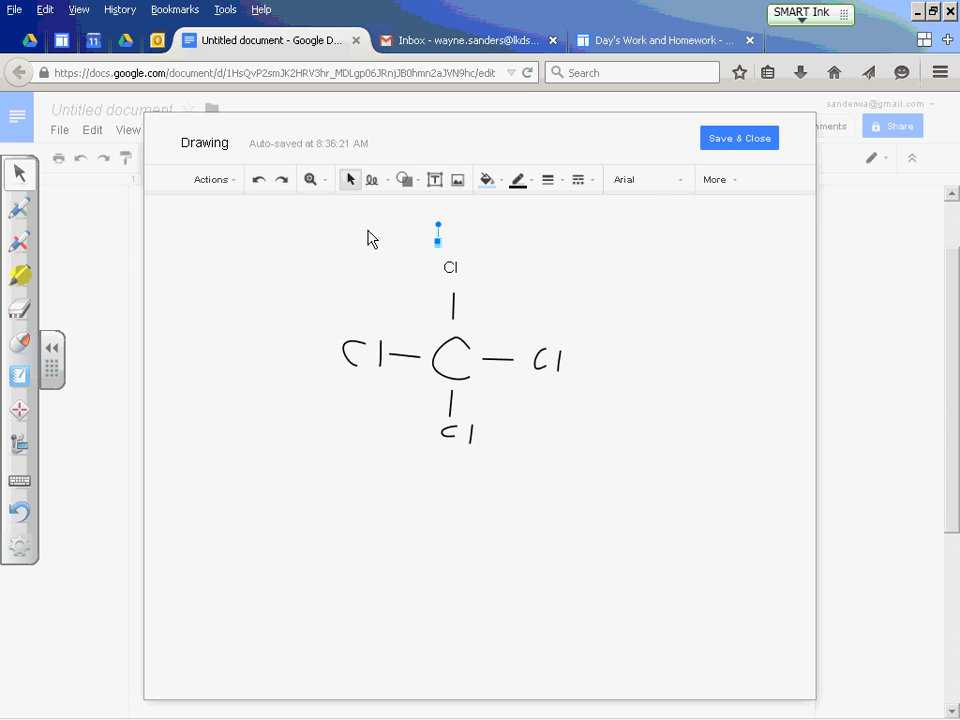
left_click(544, 243)
key("ctrl+v")
mouse_move(451, 248)
left_mouse_down()
mouse_move(461, 240)
mouse_move(448, 249)
mouse_move(486, 249)
mouse_move(450, 251)
mouse_move(459, 228)
mouse_move(456, 258)
left_mouse_up()
left_click(478, 261)
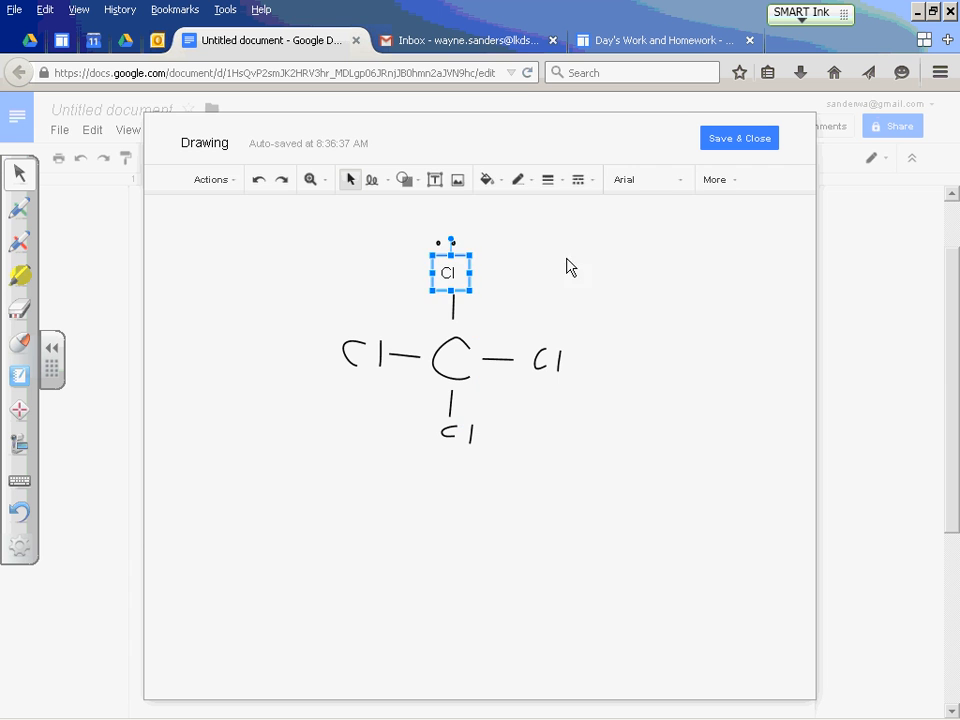
left_click(396, 238)
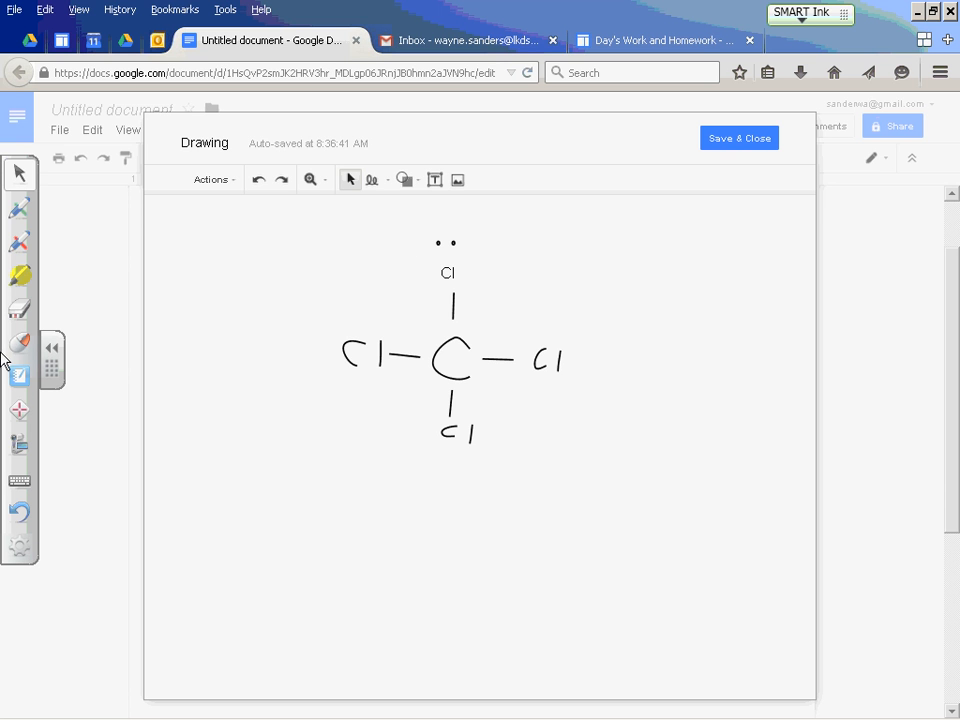
left_click(18, 443)
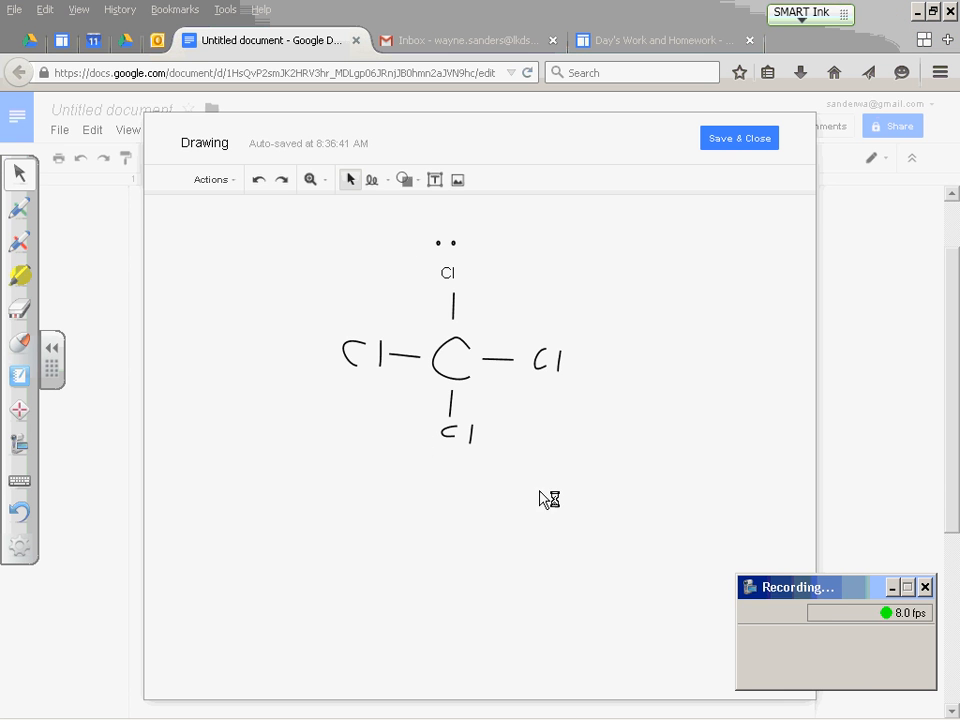